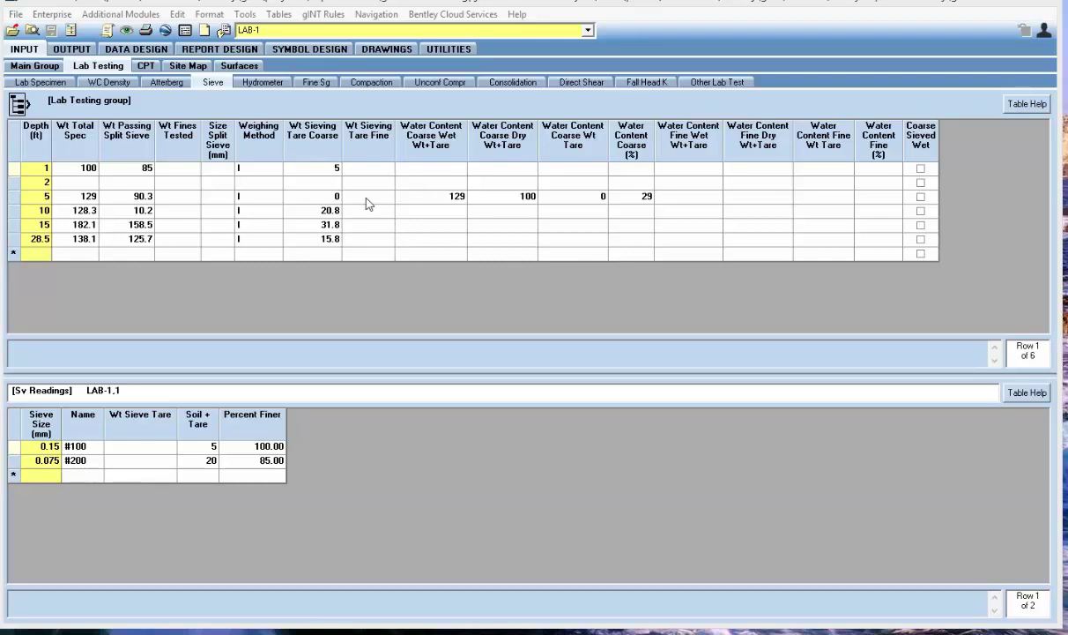
- Start a new gradation specification in the symbol library named My Spec
left_click(310, 51)
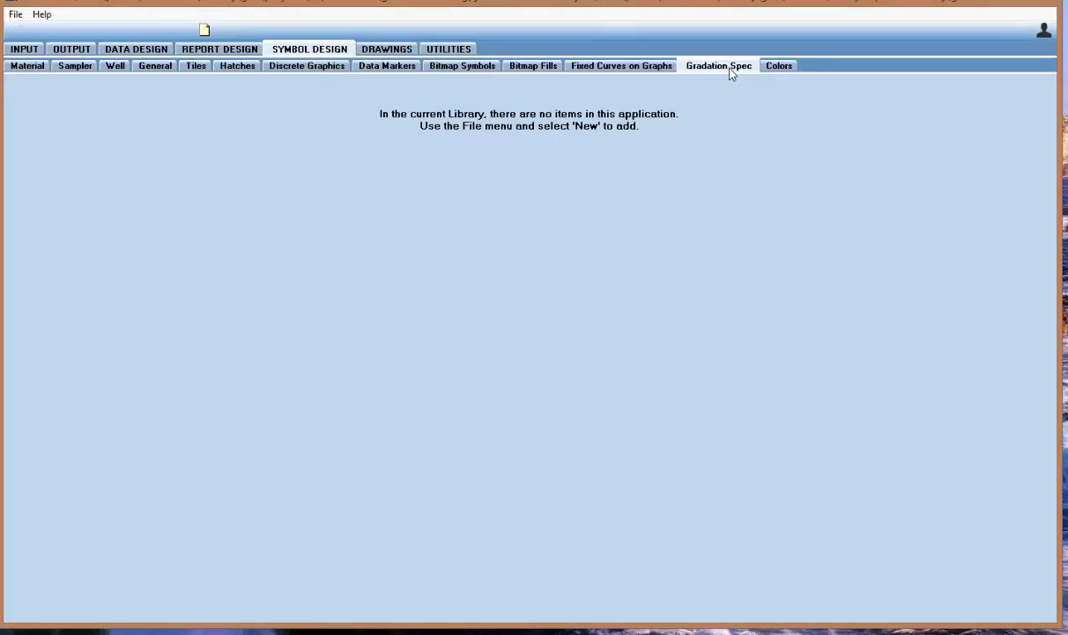
left_click(204, 32)
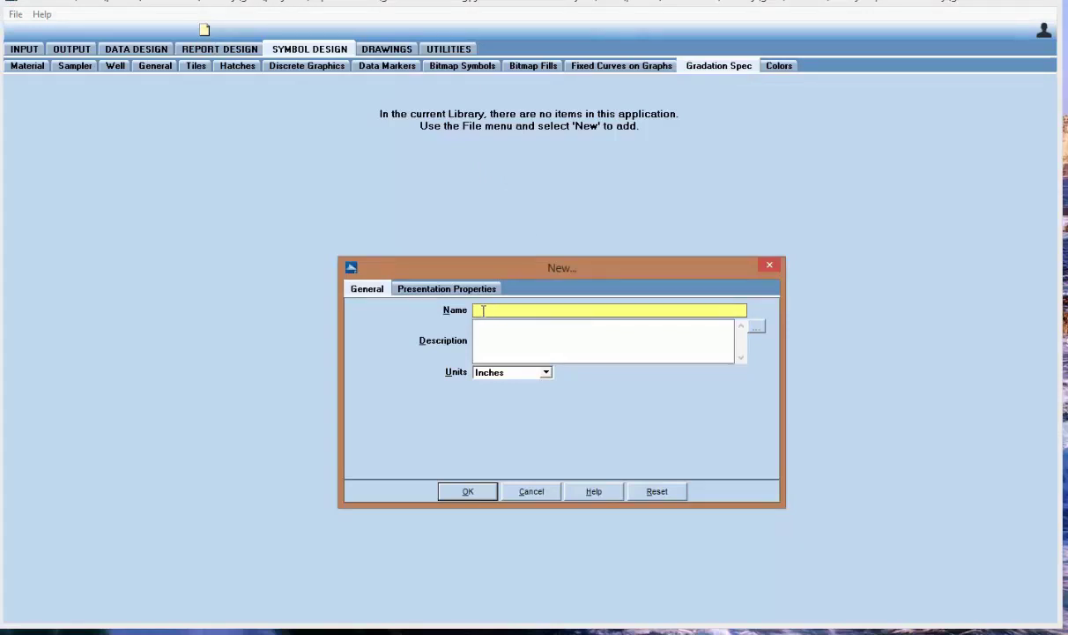
type("My Spec")
- Give the spec a Solid outline and Light Yellow tile fill, then create MY SPEC
left_click(441, 290)
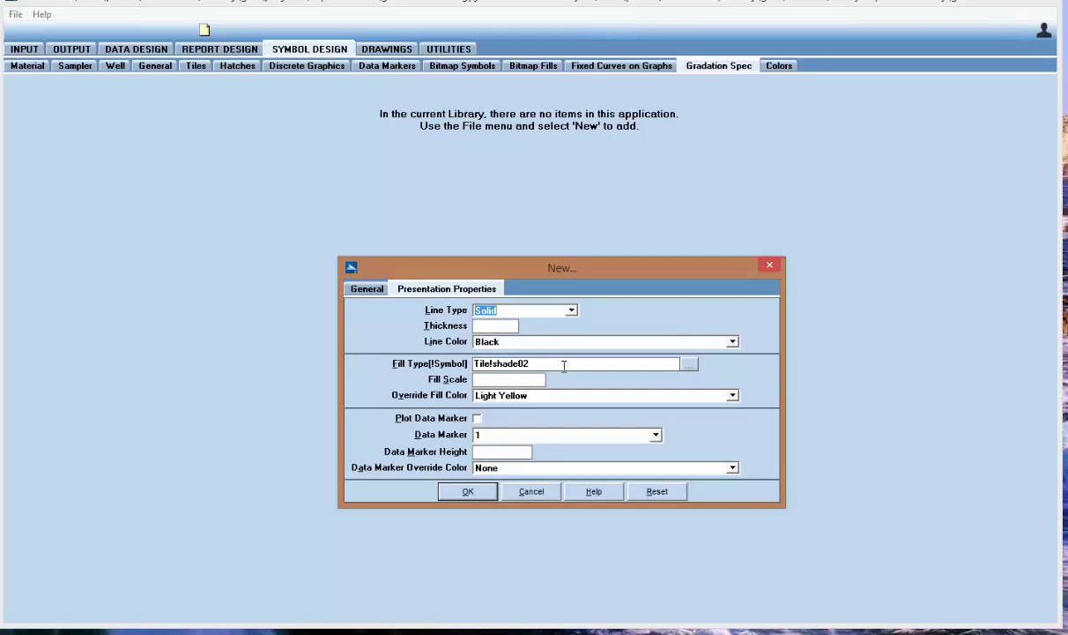
left_click(732, 395)
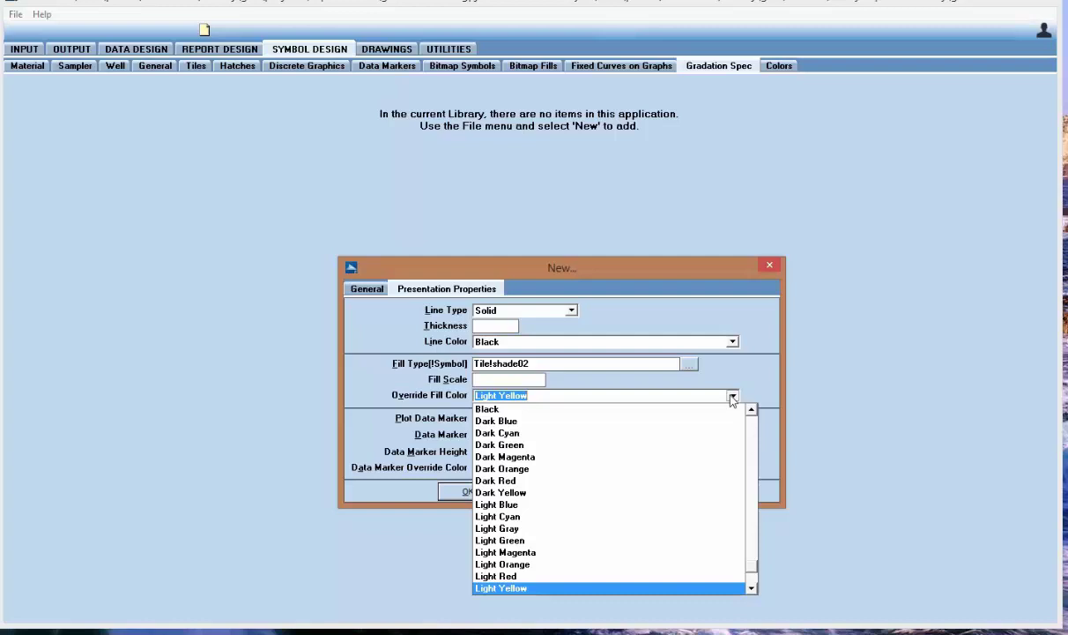
left_click(731, 396)
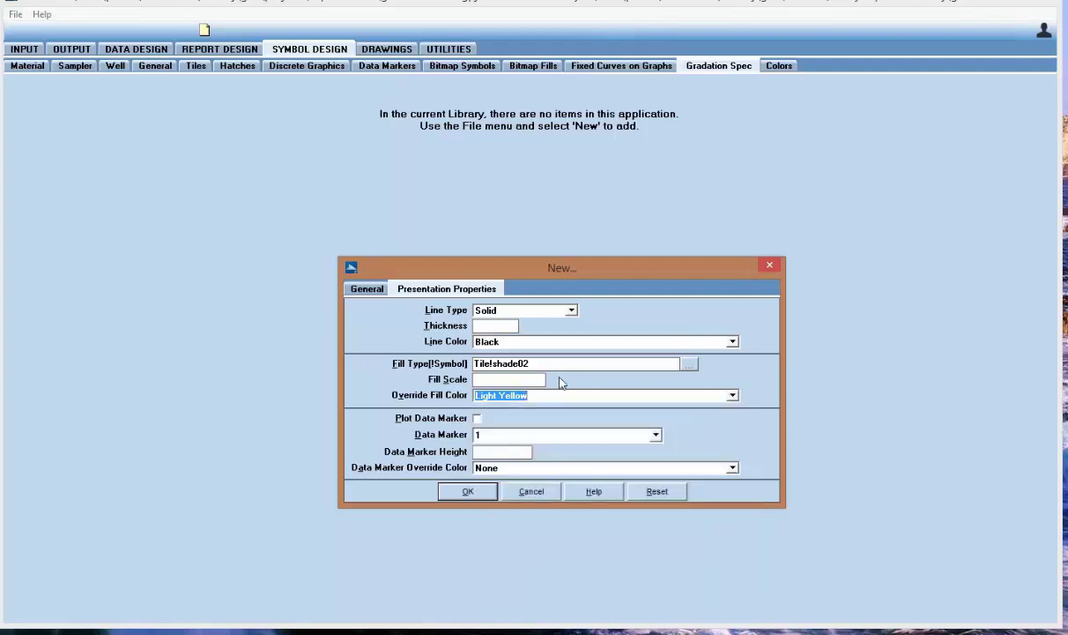
left_click(571, 310)
left_click(571, 310)
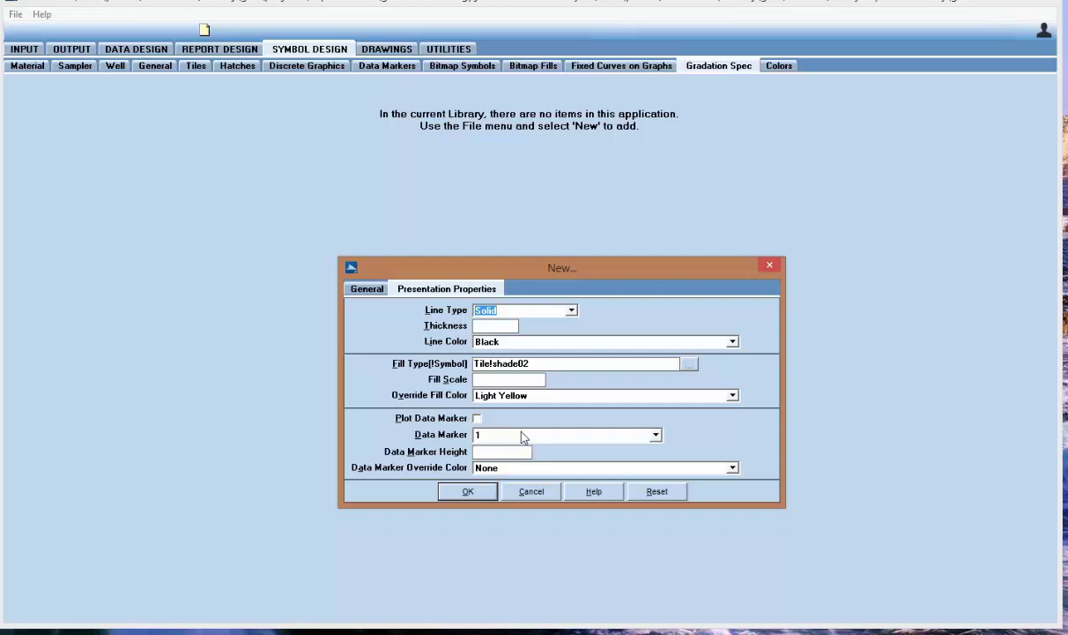
left_click(473, 496)
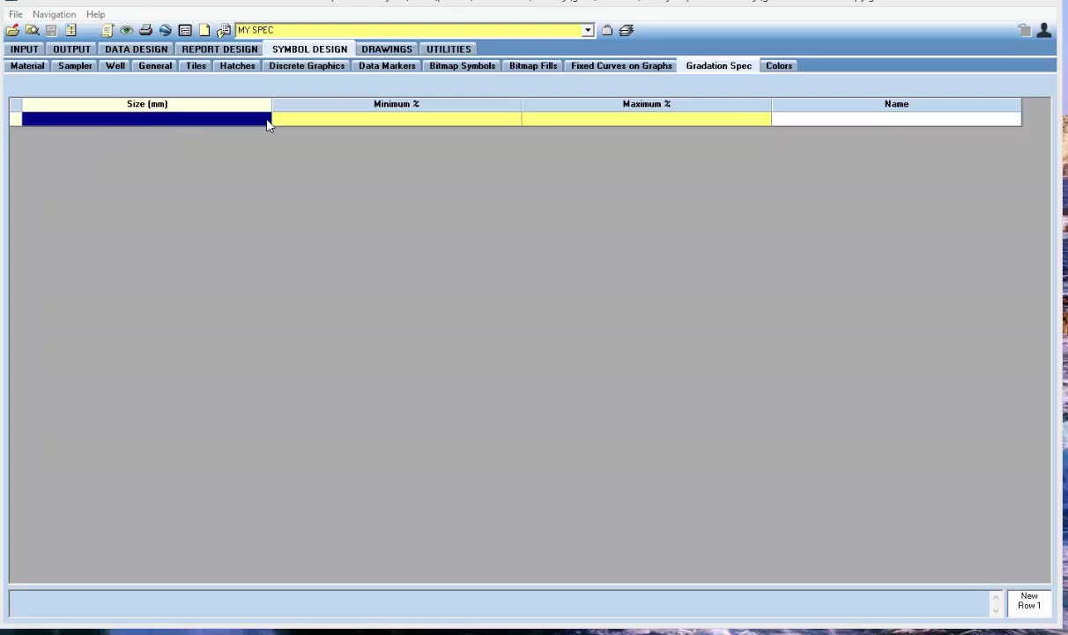
- Paste the sizes 9.5, 4.75, 2, 0.425 and 0.075 mm with their minimum/maximum percentages into the grid
right_click(173, 126)
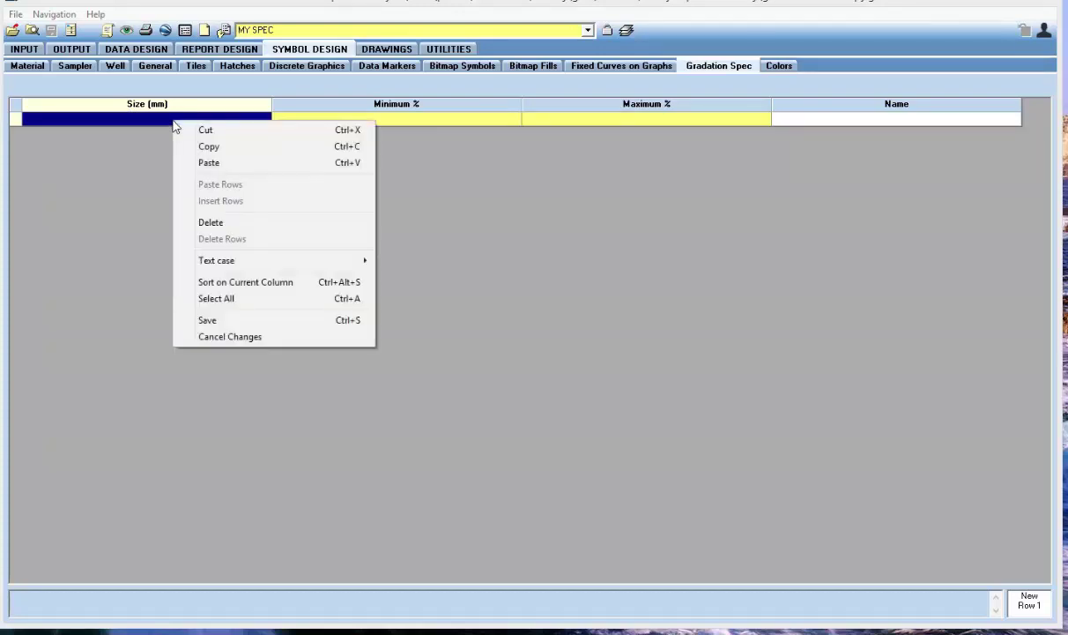
left_click(233, 163)
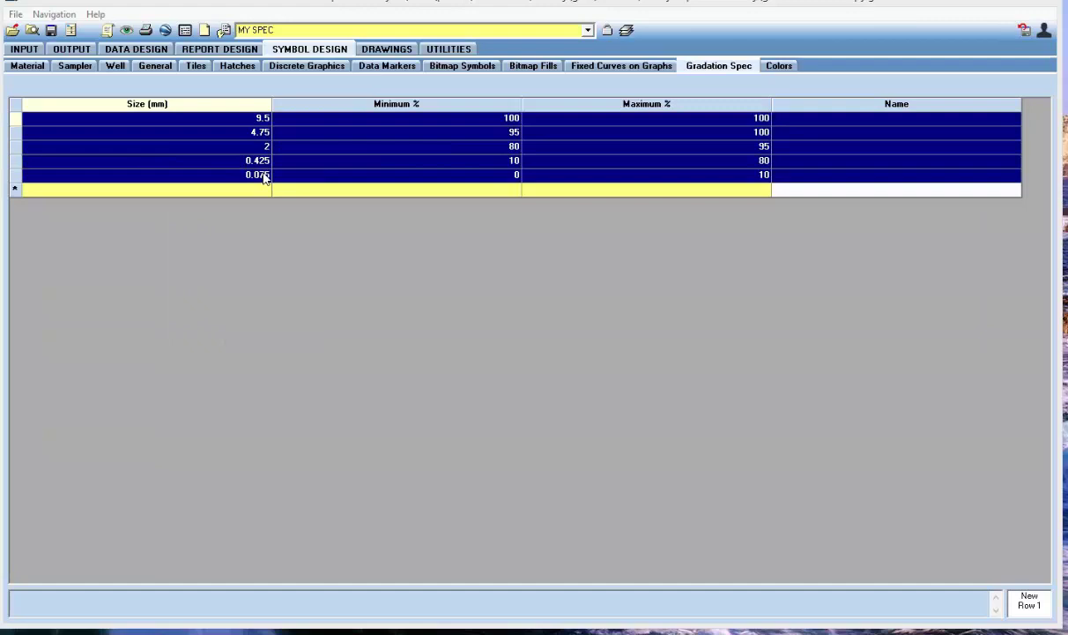
left_click(325, 161)
left_click(205, 123)
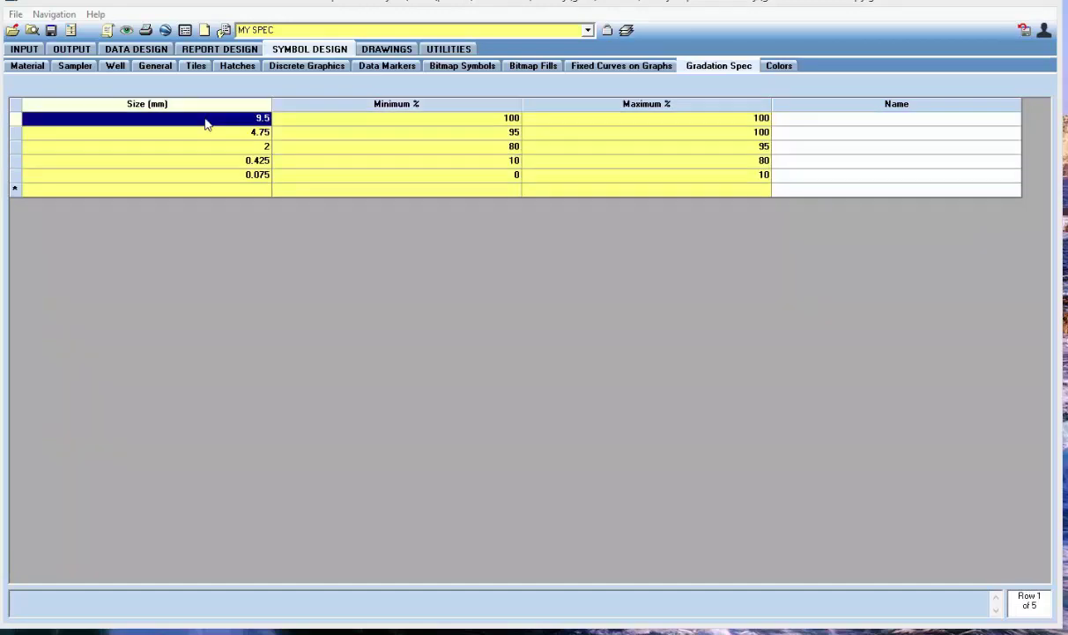
left_click(215, 147)
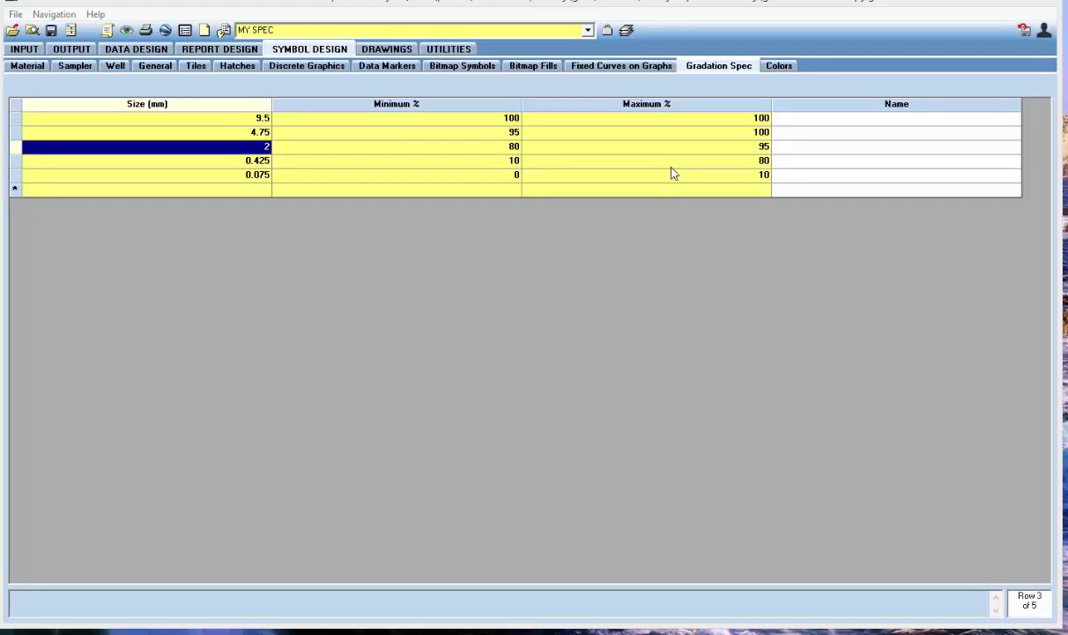
- Reopen the lab testing project from the recent files list
left_click(32, 32)
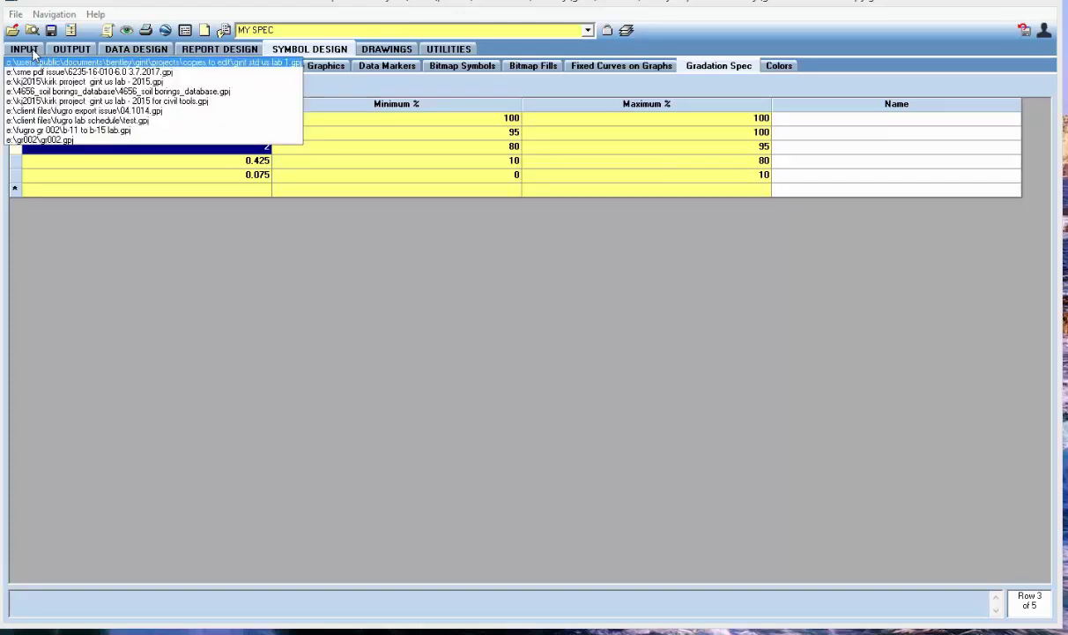
left_click(29, 45)
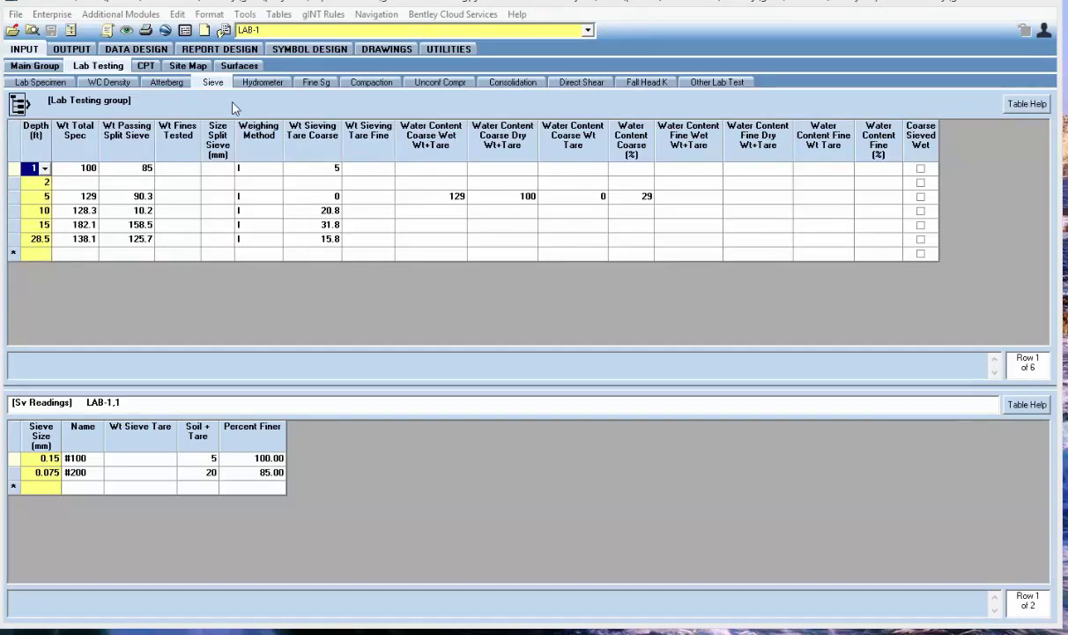
left_click(294, 48)
left_click(398, 136)
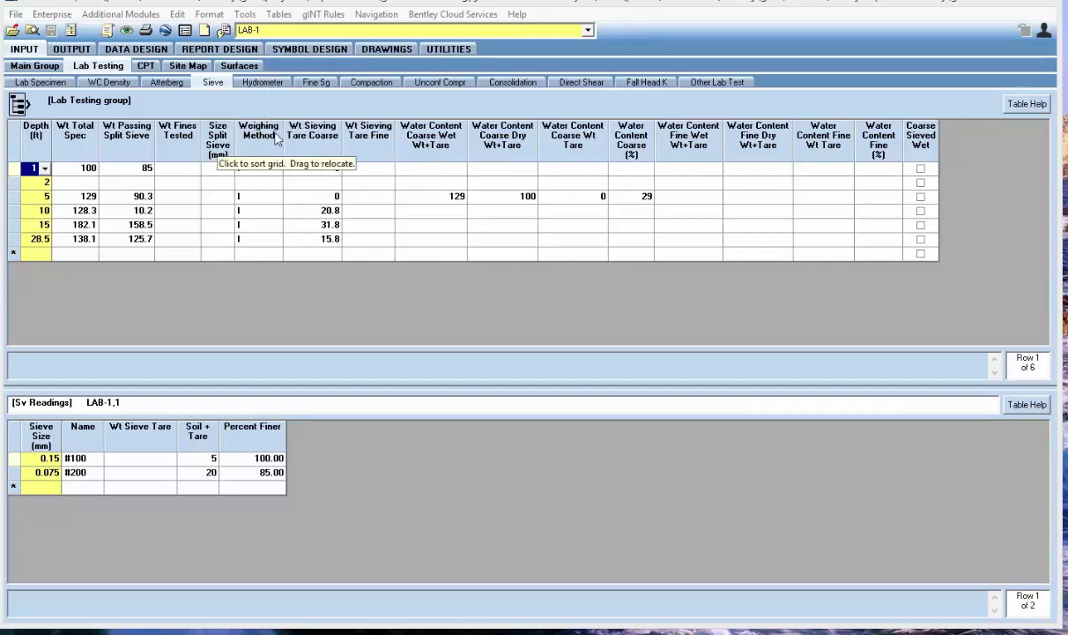
- Add a Specification field to the Sieve table with a required Graphic!gradspec lookup
left_click(281, 15)
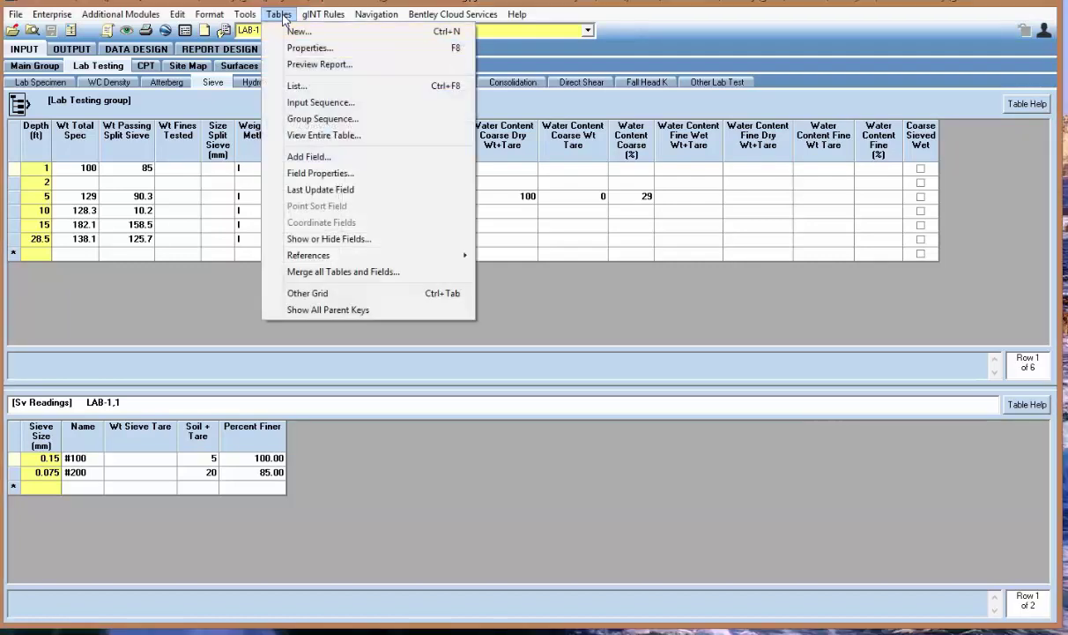
left_click(319, 160)
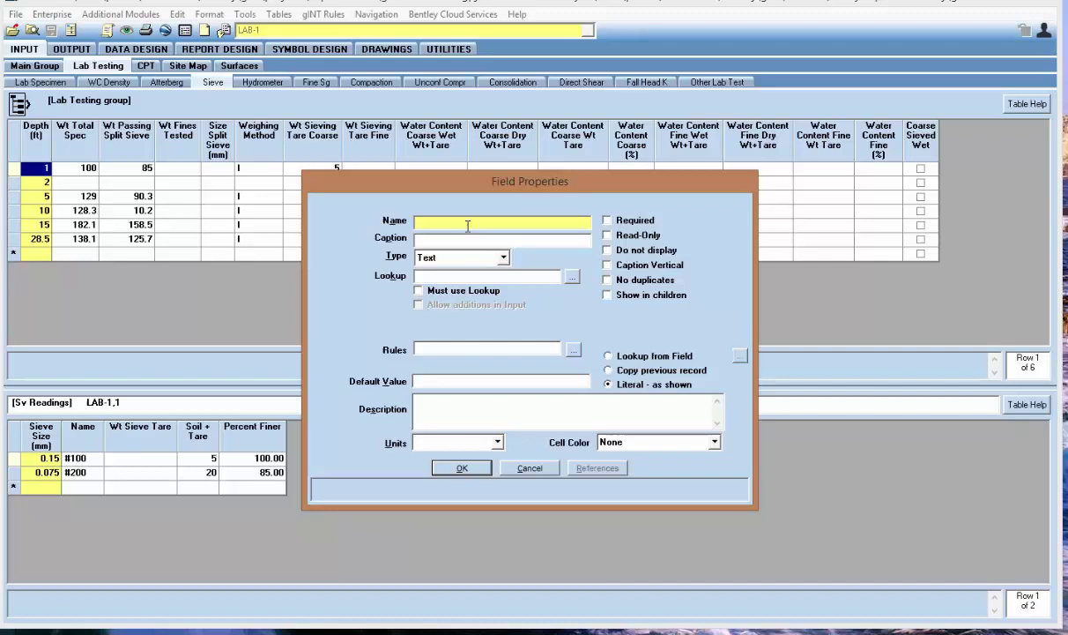
type("Specification")
left_click(572, 276)
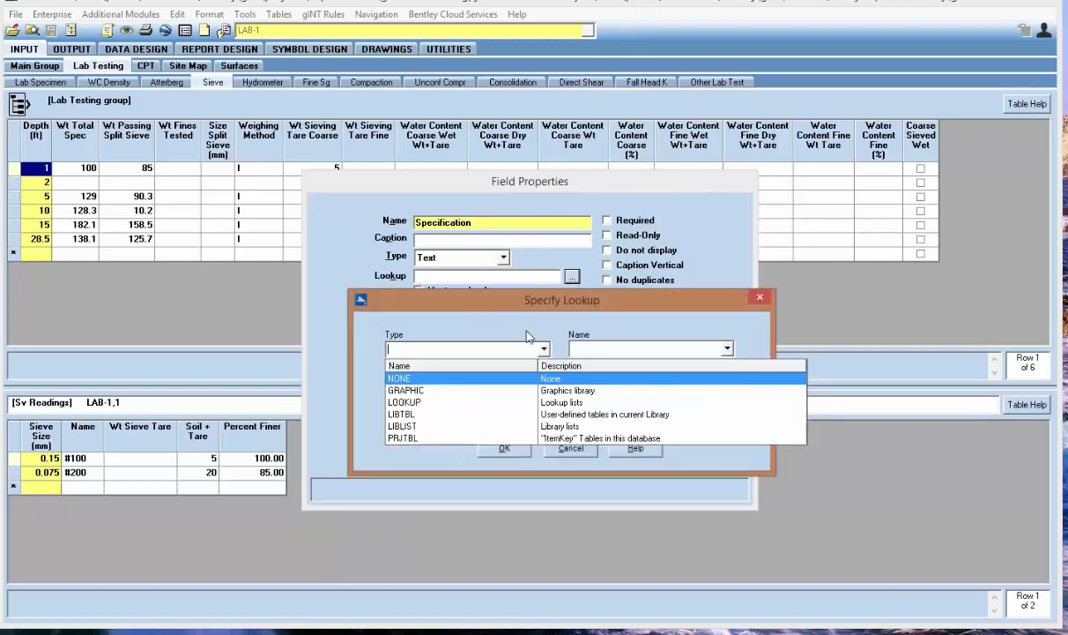
left_click(406, 390)
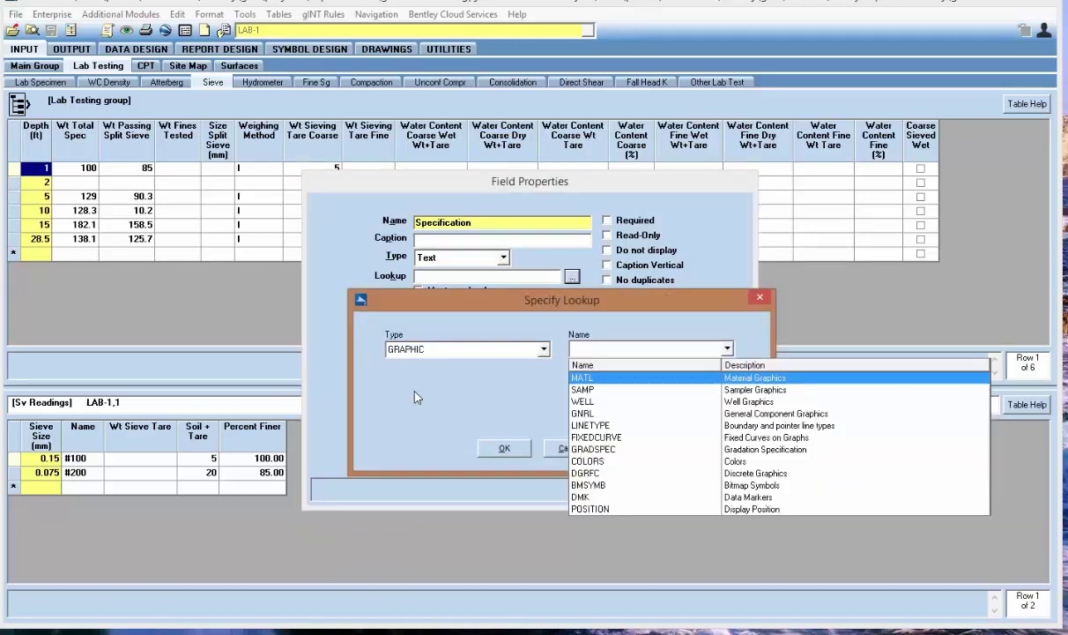
left_click(617, 451)
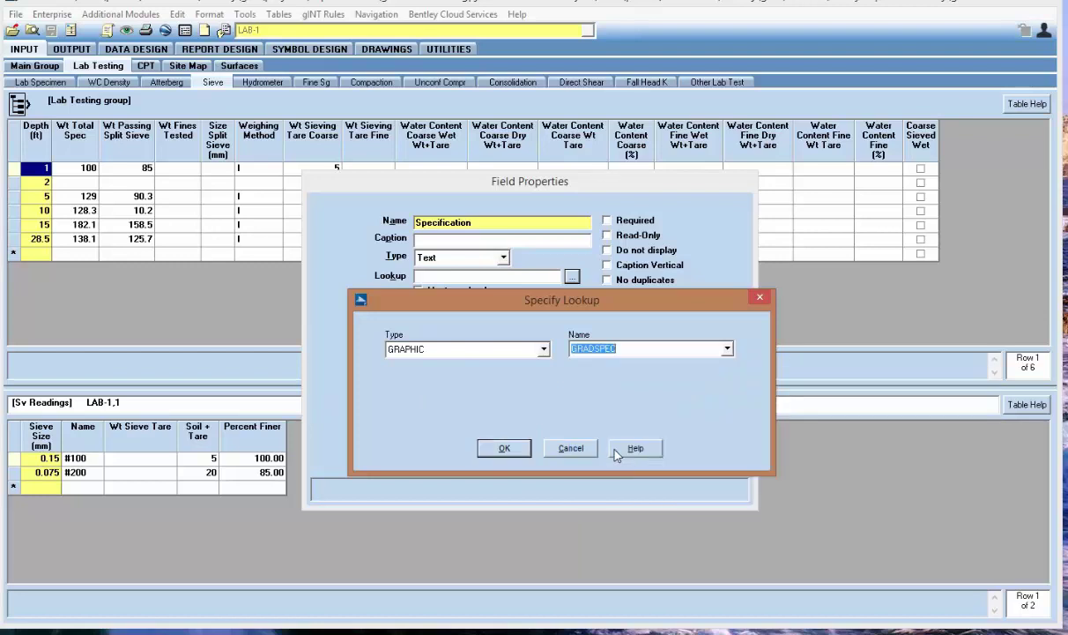
left_click(504, 447)
left_click(460, 291)
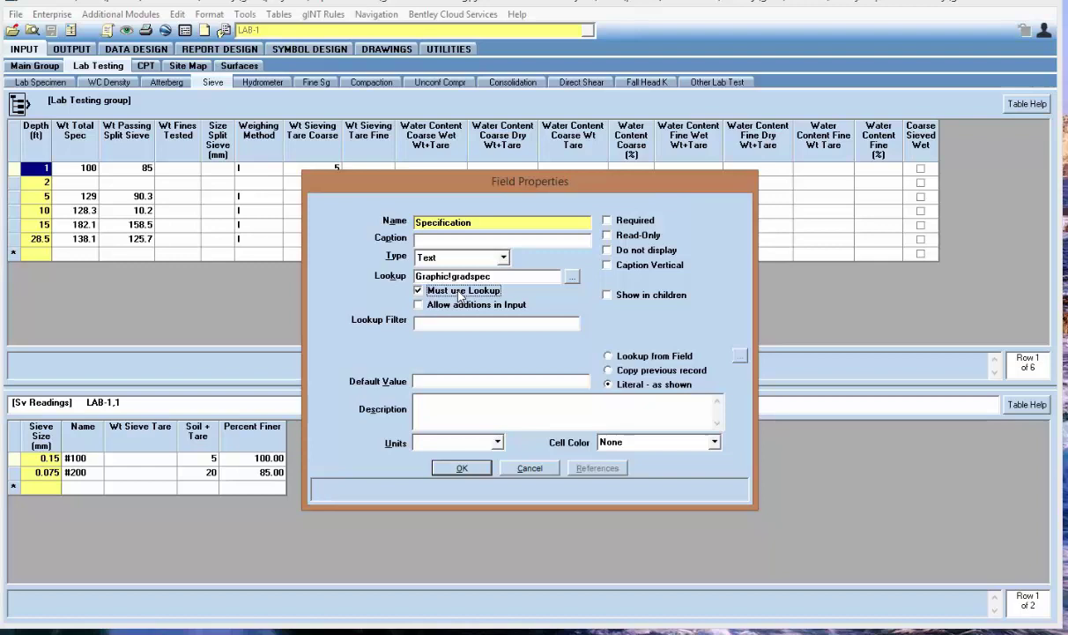
left_click(476, 470)
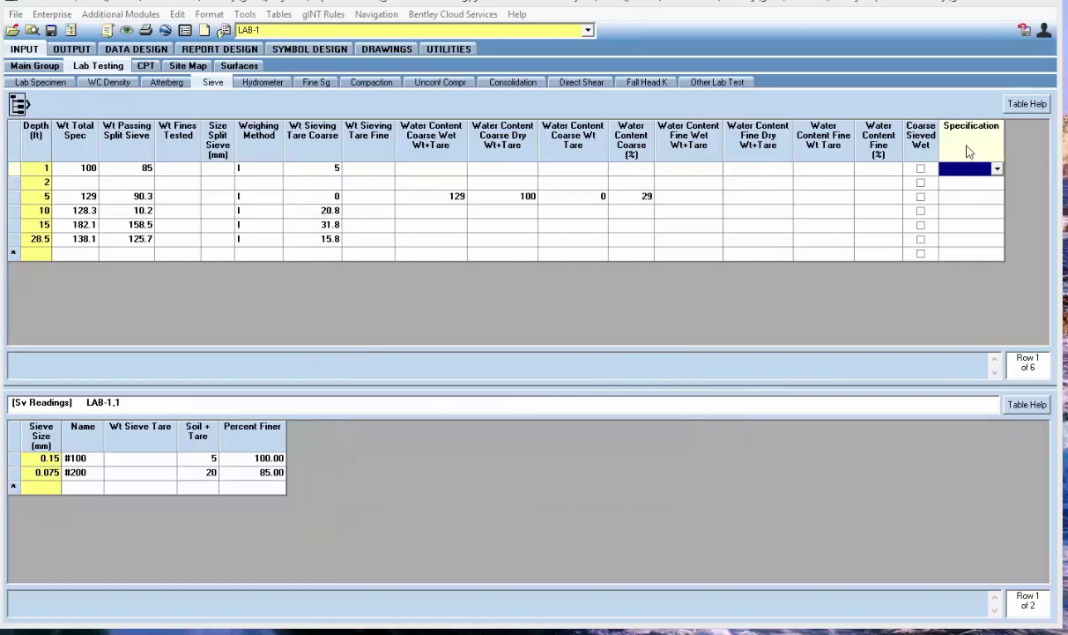
- Place the Specification column beside Depth and set the 10 ft sample's specification to MY SPEC
left_click_drag(969, 153, 60, 146)
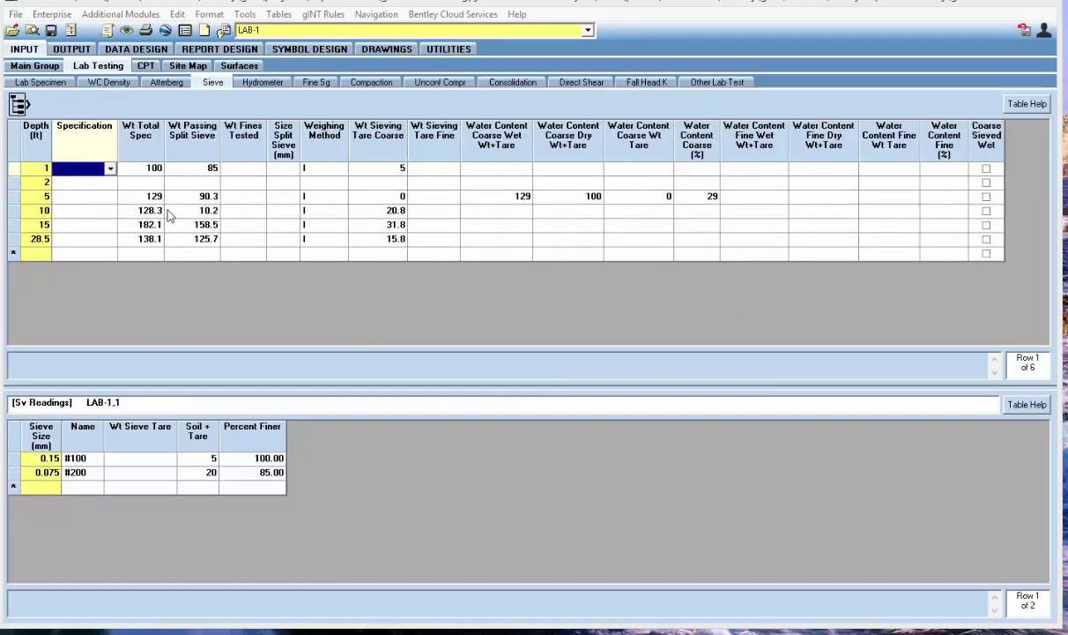
left_click(88, 210)
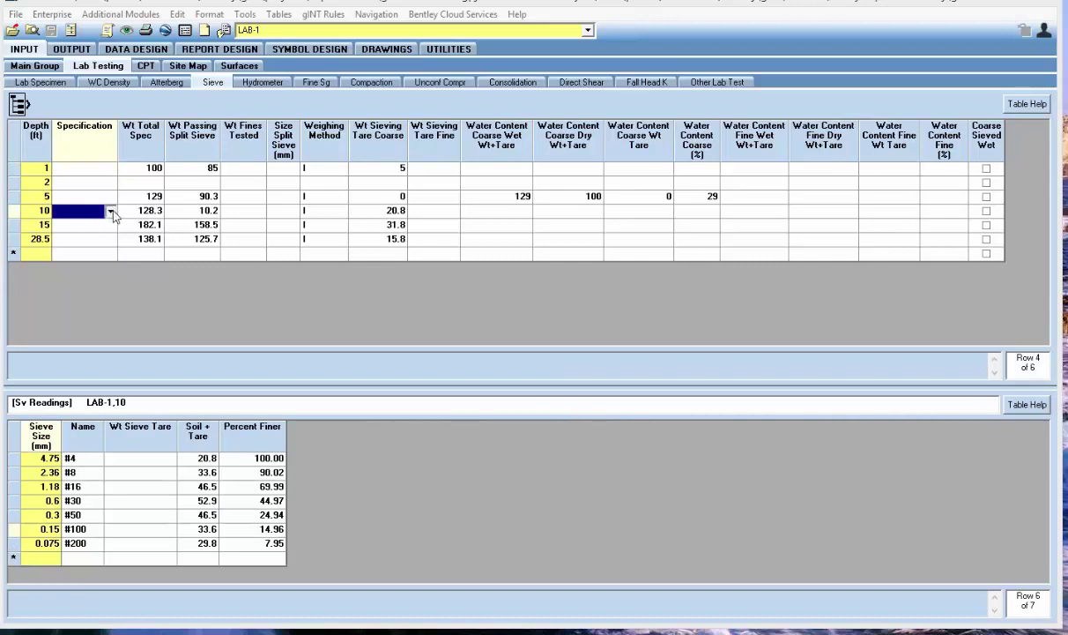
left_click(110, 212)
left_click(80, 225)
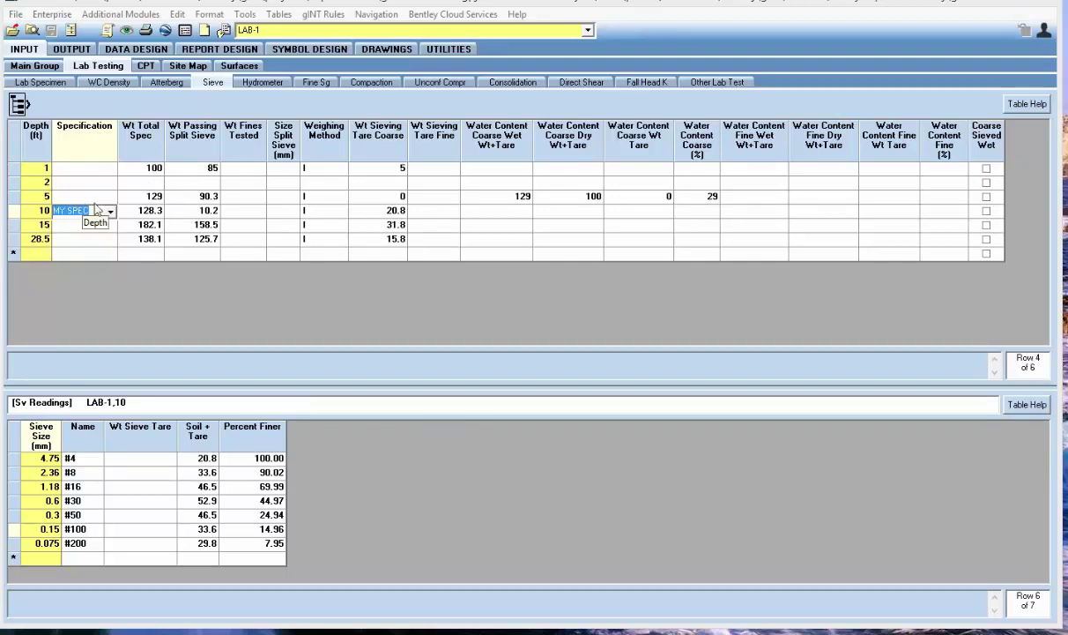
left_click(245, 51)
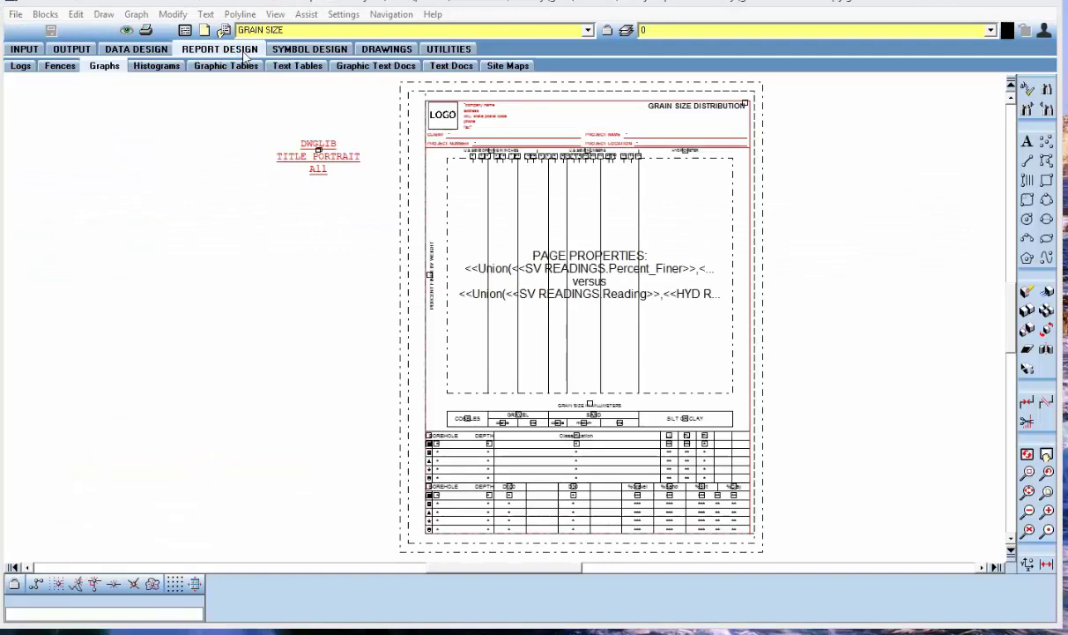
- Set the GRAIN SIZE graph's Gradation Specification Expression to <<Sieve.Specification>>, then return to input data
left_click(314, 32)
left_click(313, 33)
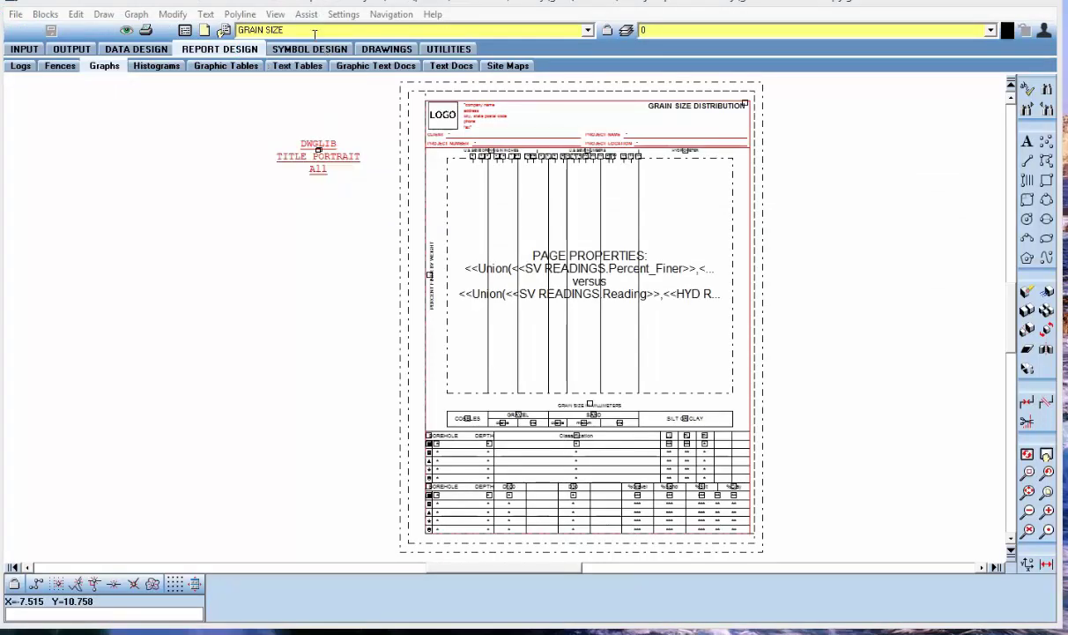
left_click(224, 32)
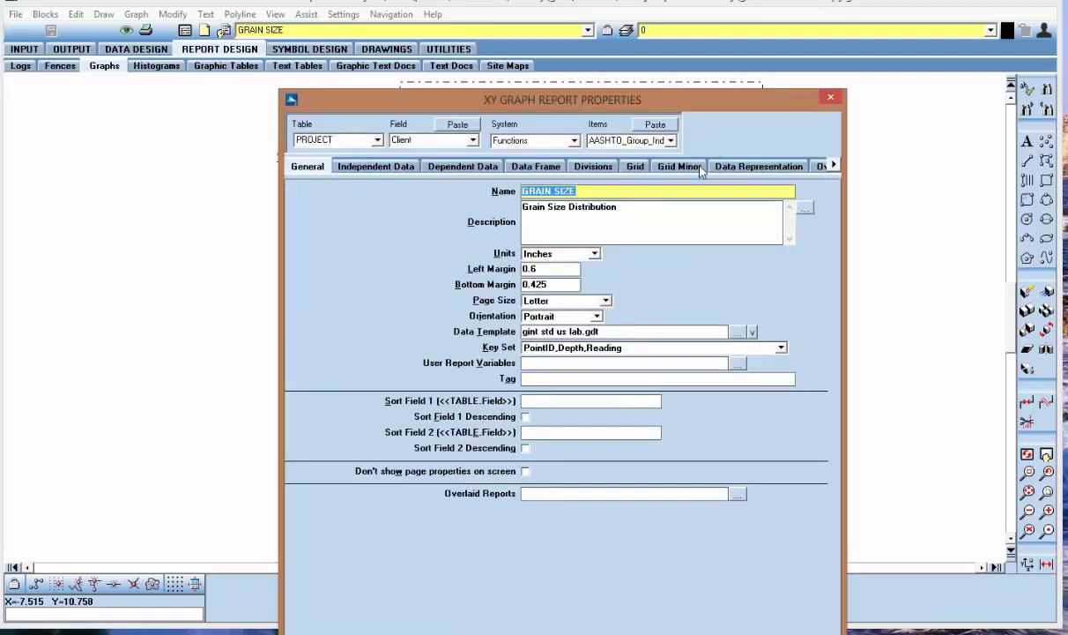
left_click(739, 168)
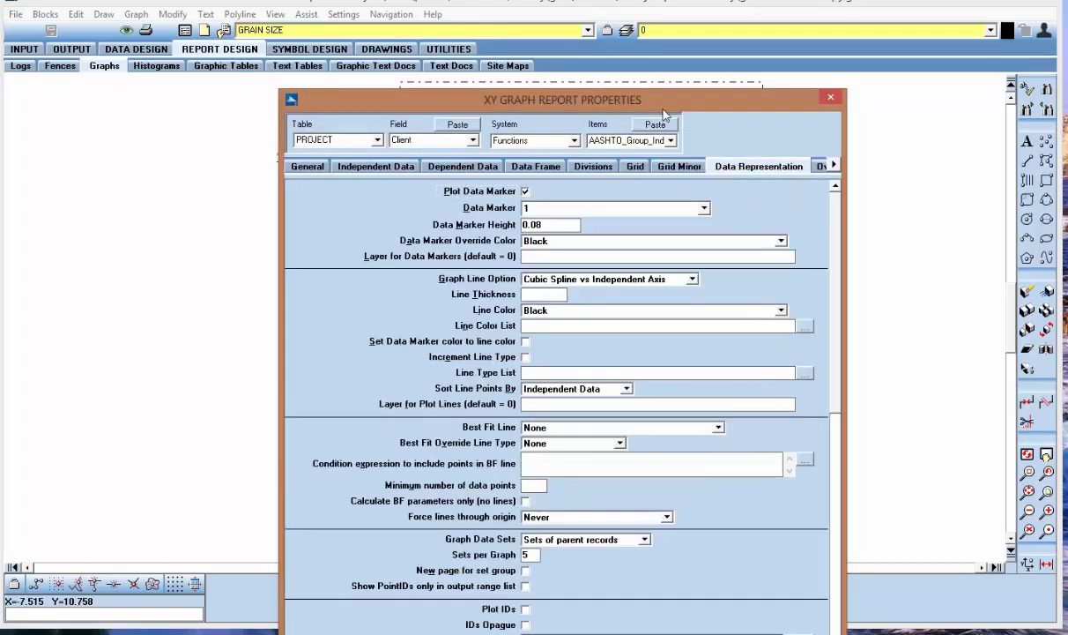
left_click_drag(620, 99, 623, 29)
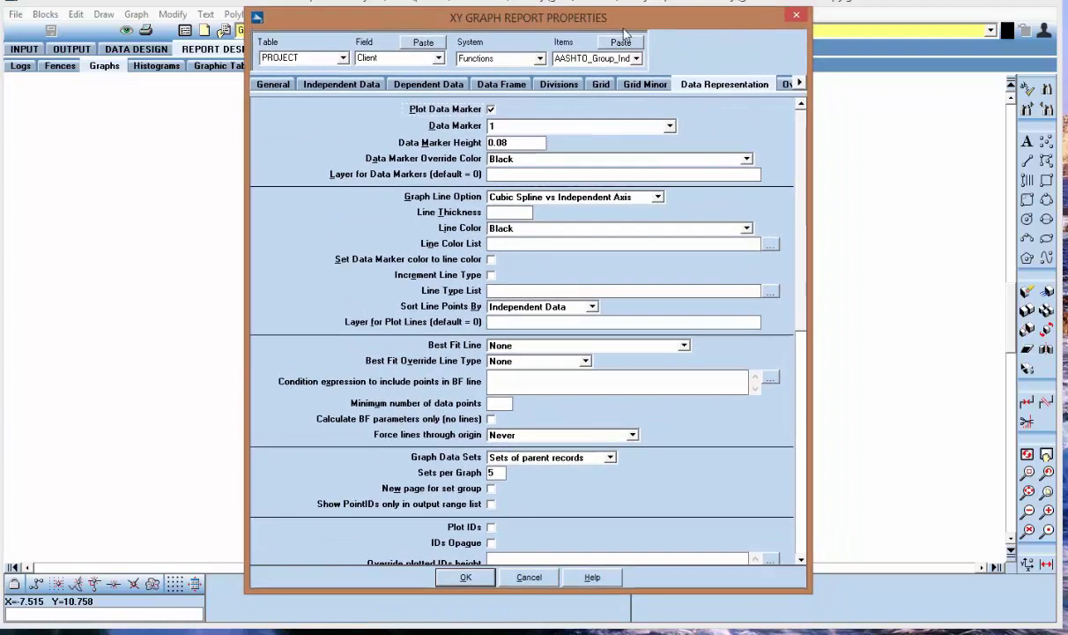
scroll(800, 203, "down", 5)
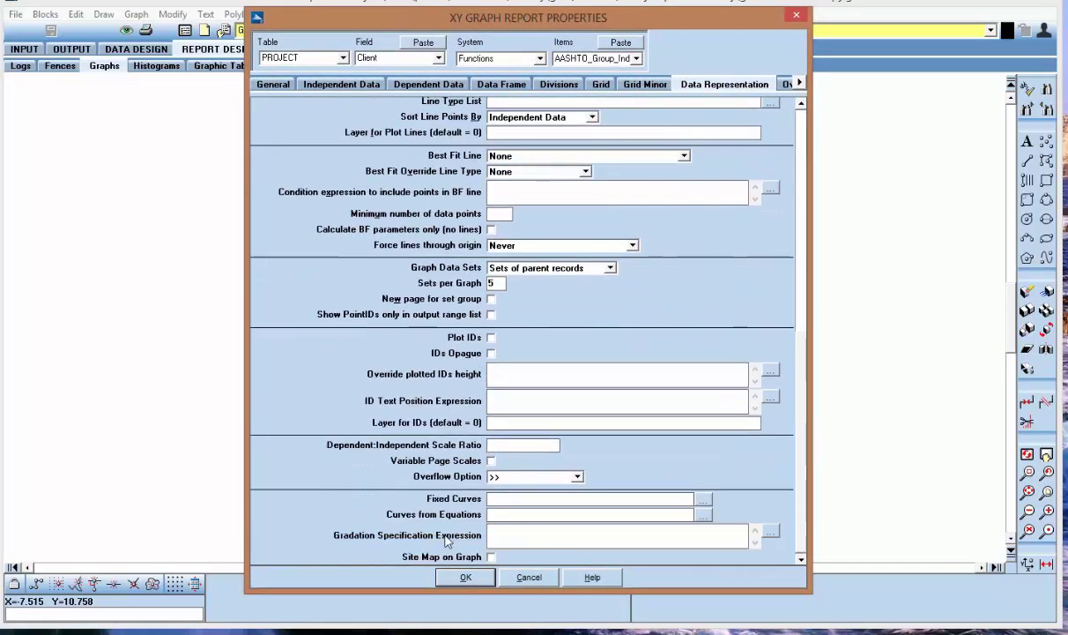
left_click(524, 534)
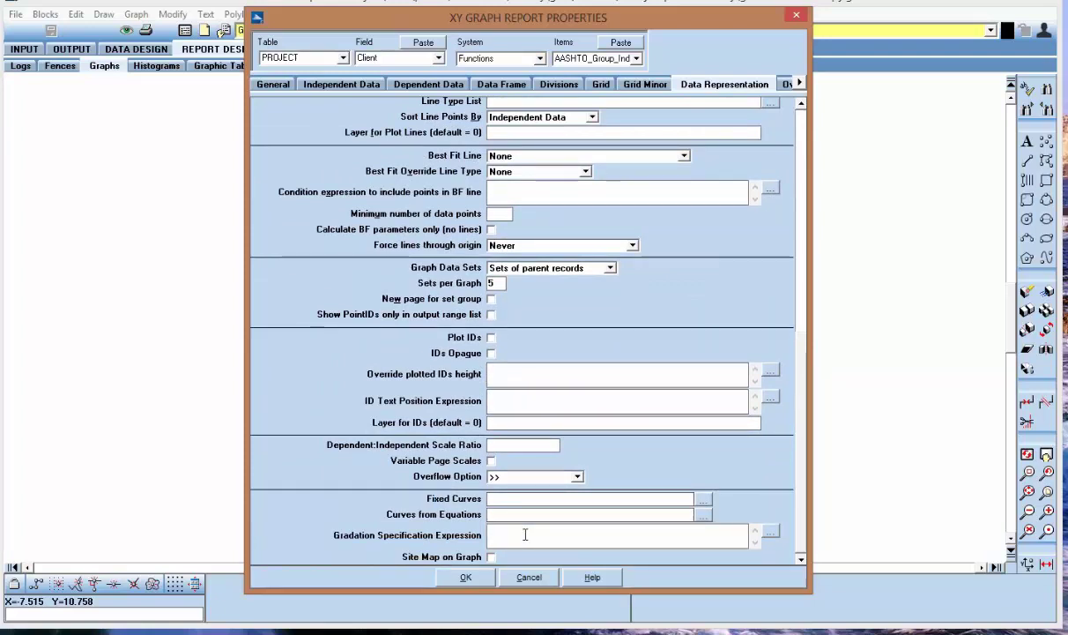
type("<<")
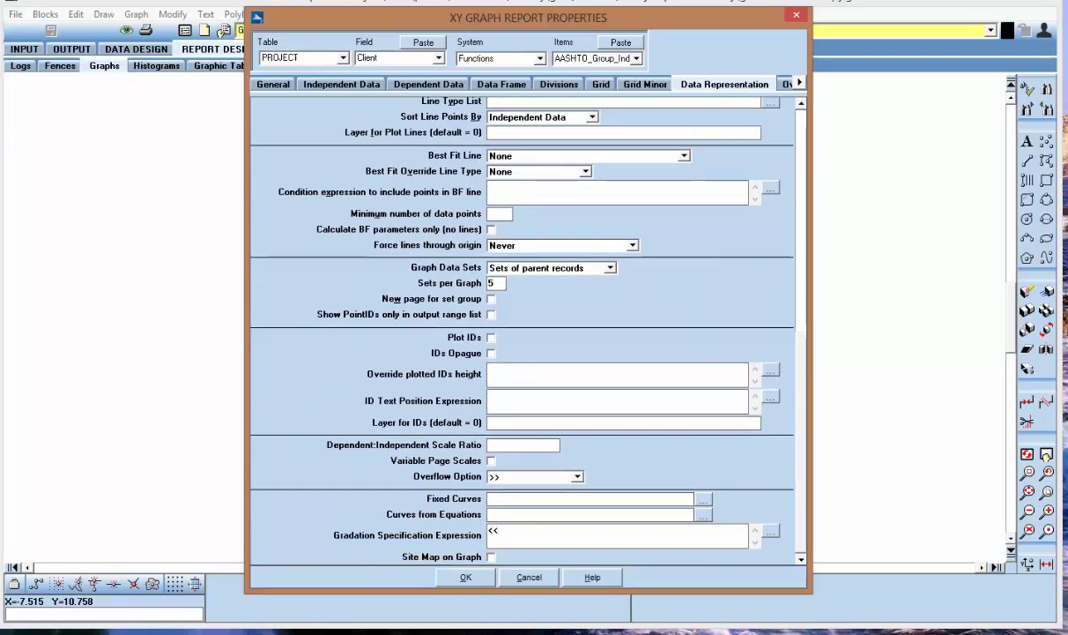
type("Sieve")
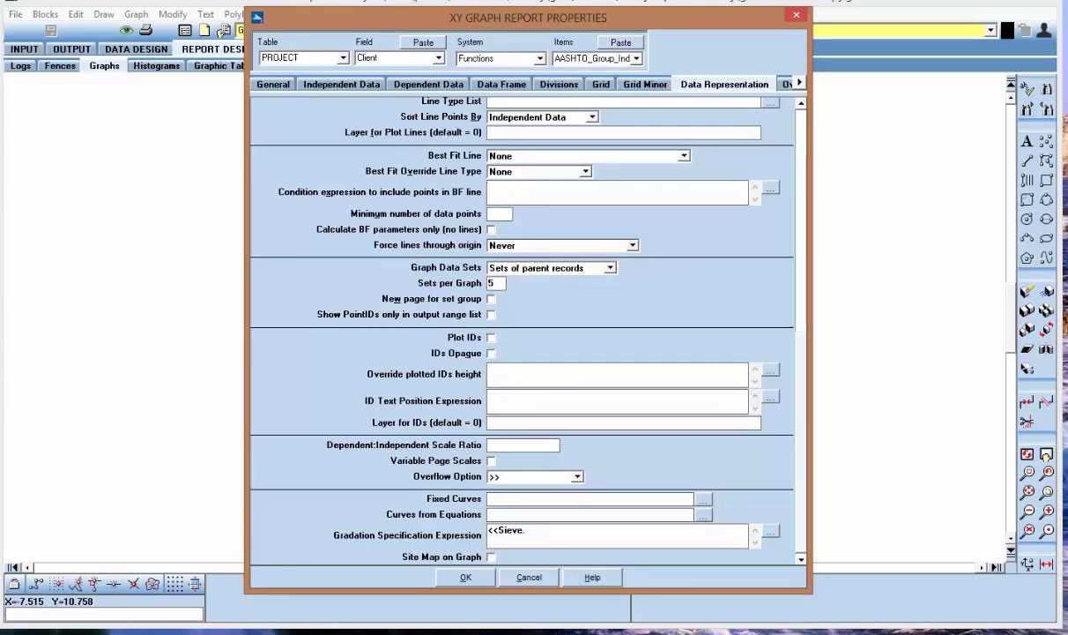
type(".Specifi")
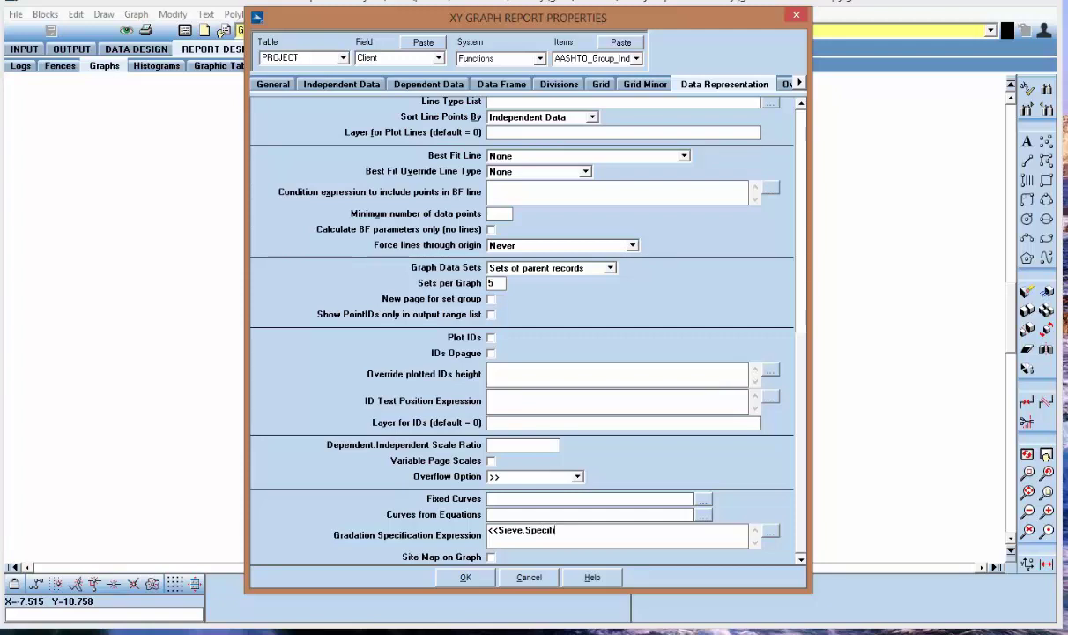
type("cation>>")
left_click(472, 578)
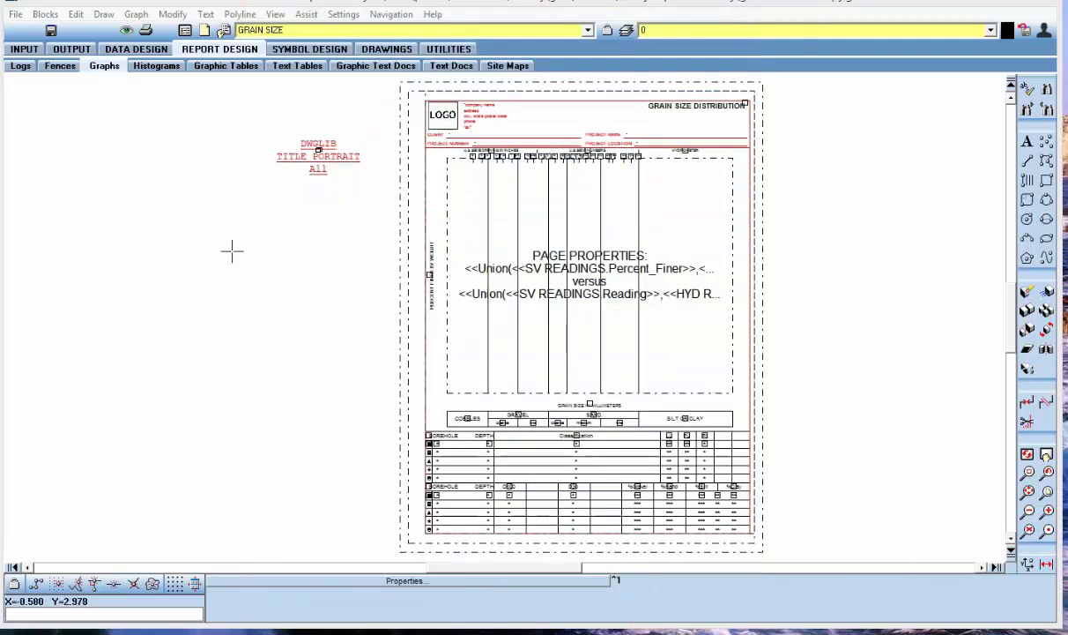
left_click(29, 48)
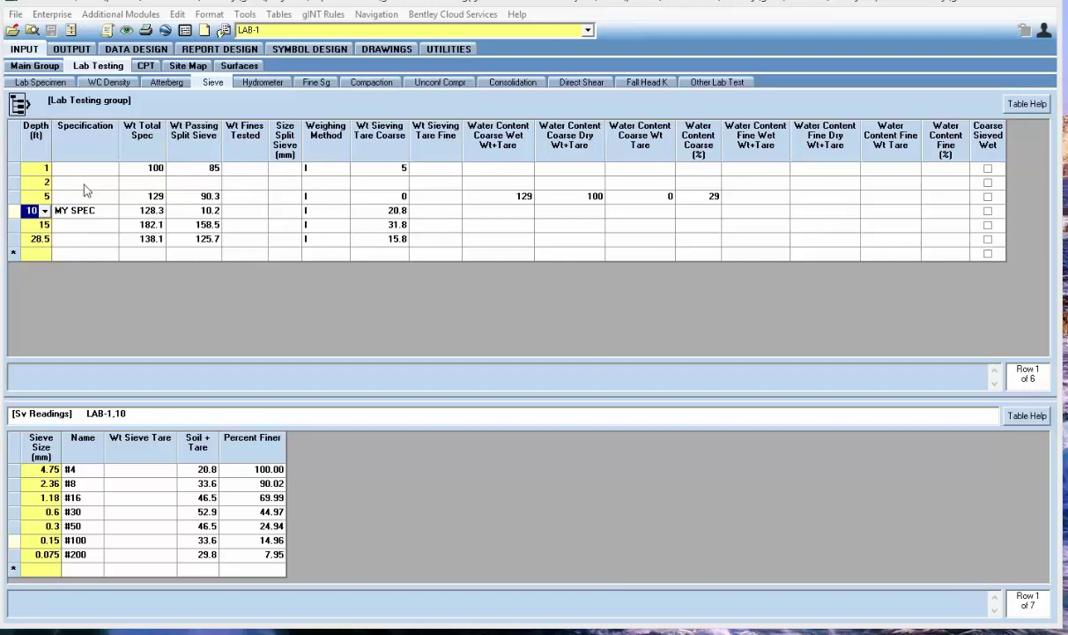
- In graph output, choose borehole LAB-1 at depth 10 as the GRAIN SIZE report data
left_click(86, 50)
left_click(61, 81)
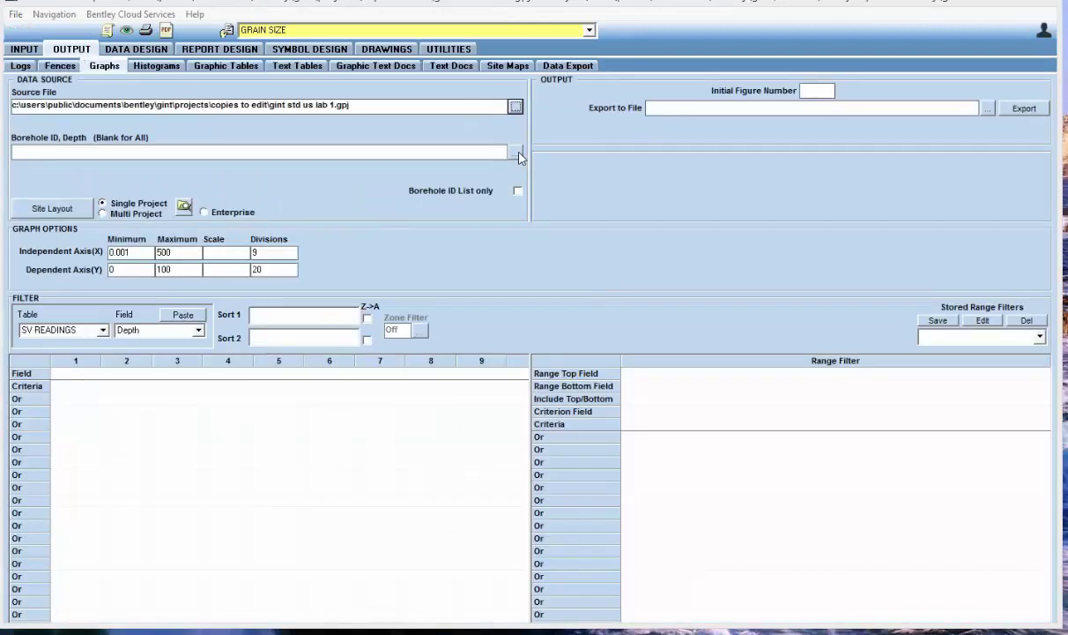
left_click(515, 153)
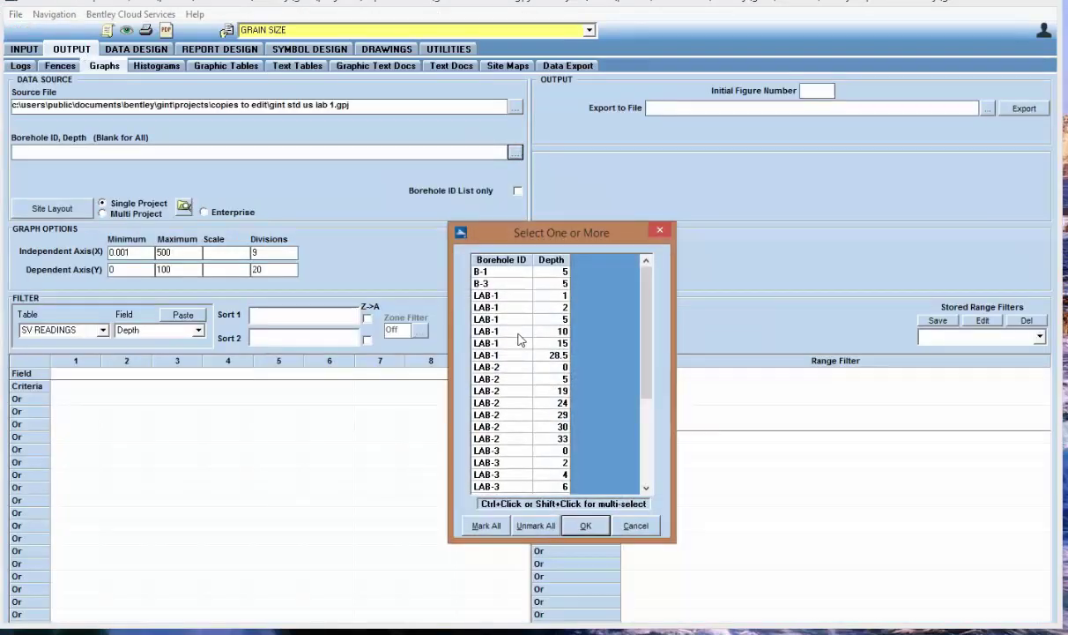
left_click(527, 331)
left_click(585, 525)
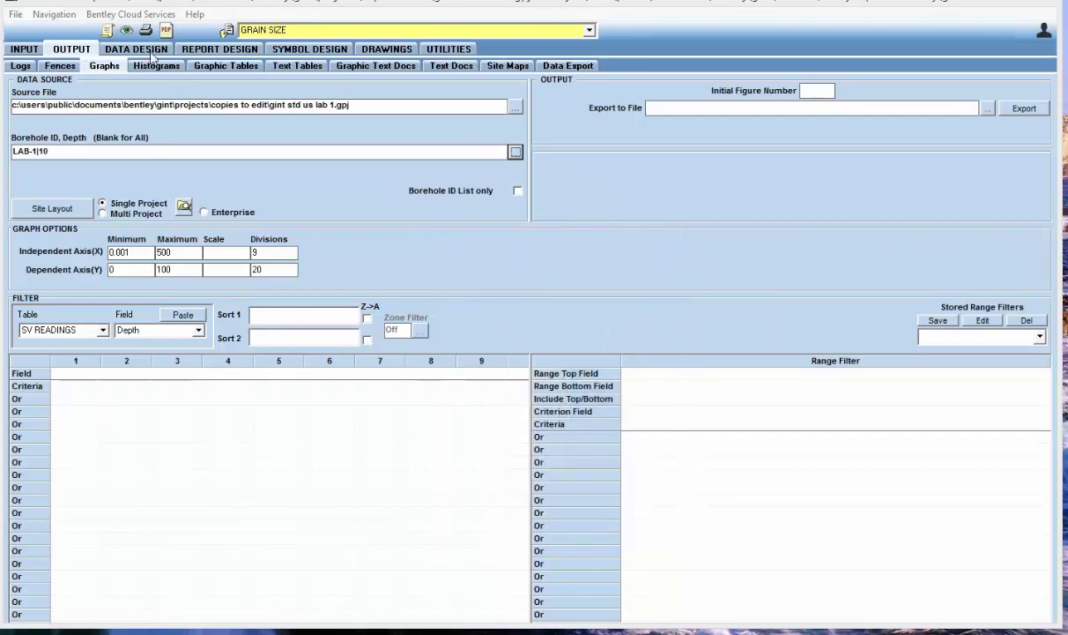